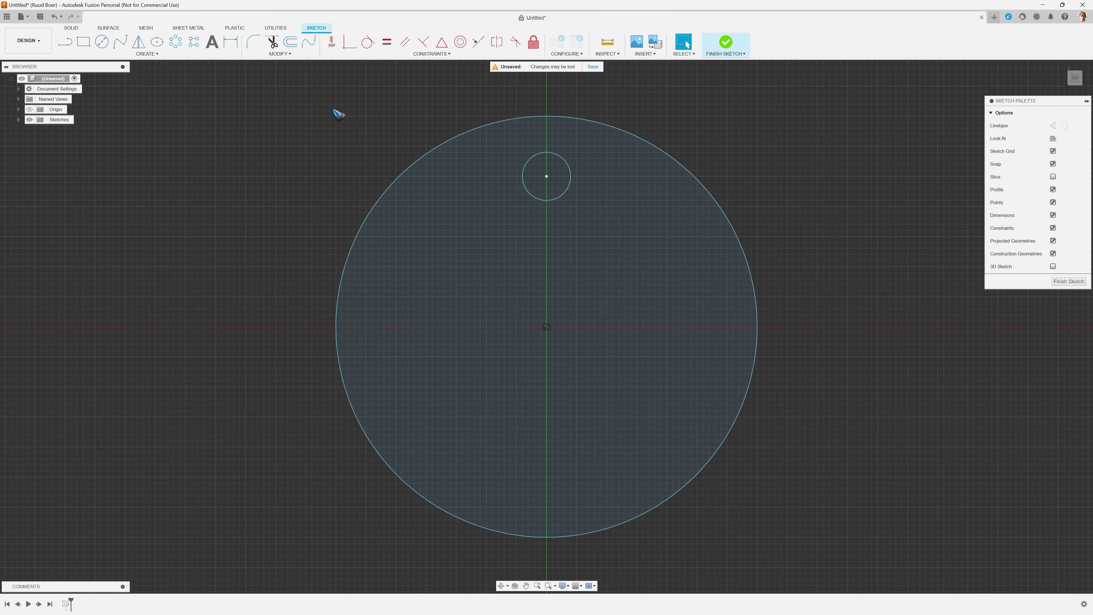
Start a circular pattern with the small circle as its object, then activate Center Point selection
{"action": "left_click", "coordinate": [147, 53]}
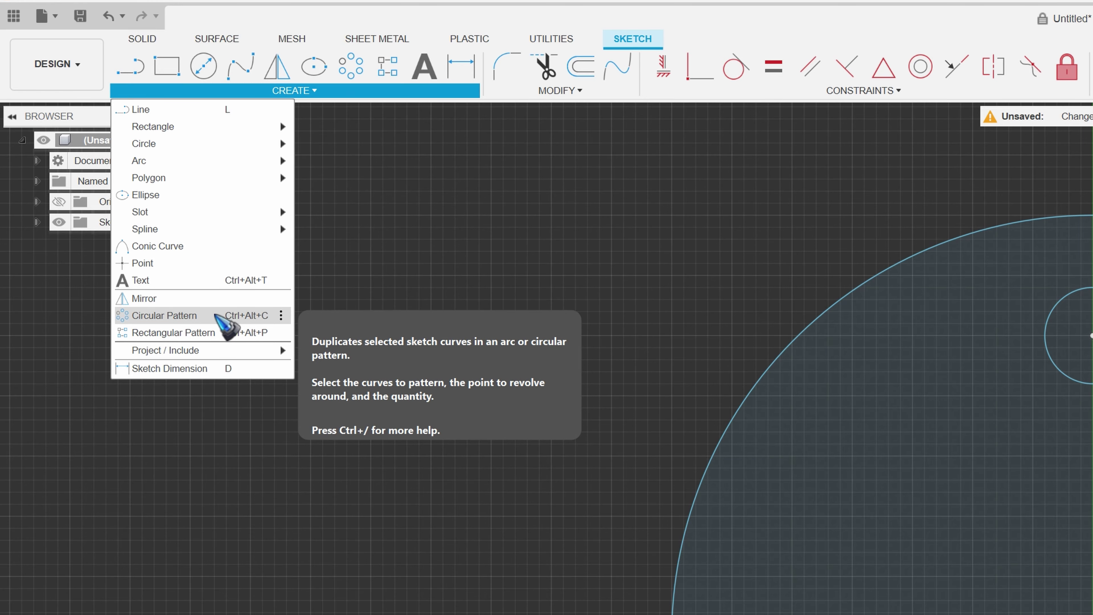
{"action": "left_click", "coordinate": [214, 315]}
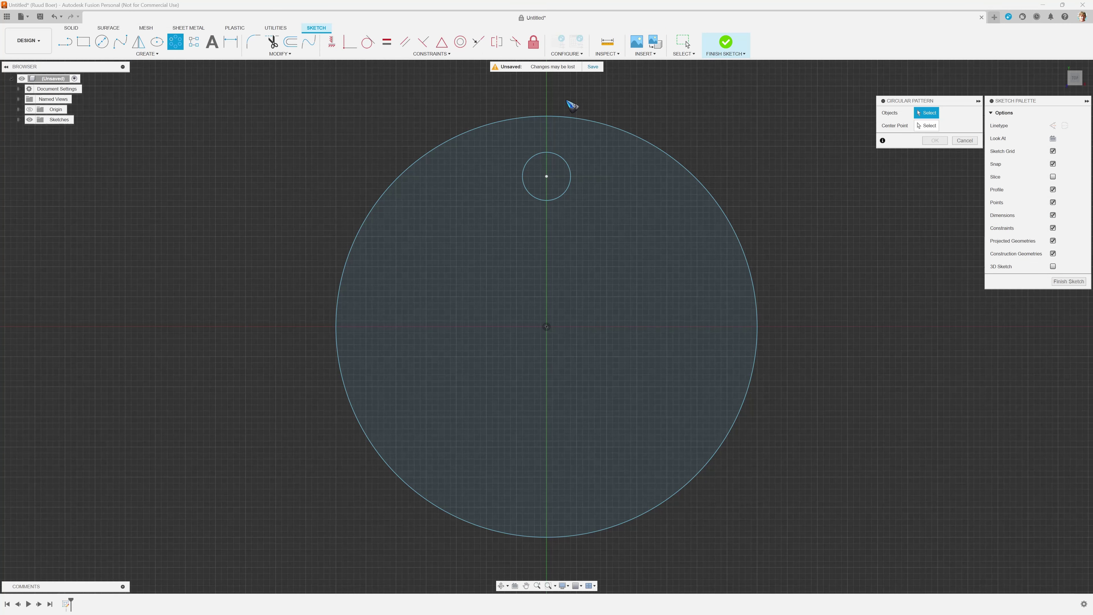
{"action": "left_click", "coordinate": [558, 155]}
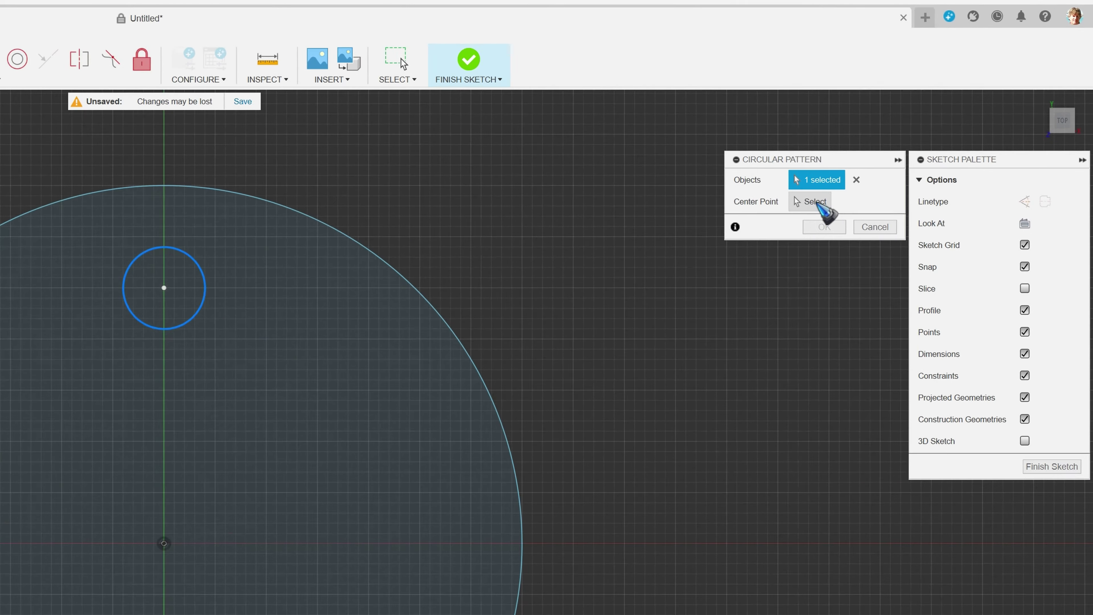
{"action": "left_click", "coordinate": [813, 202]}
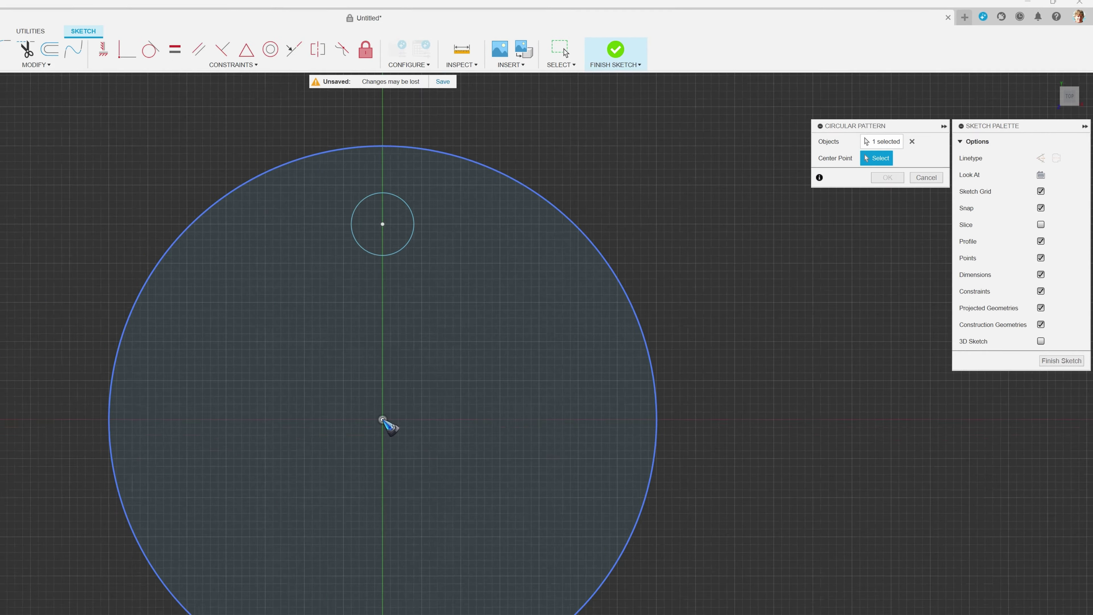
Centre the pattern on the disk's middle point and raise its quantity to 12
{"action": "left_click", "coordinate": [382, 419]}
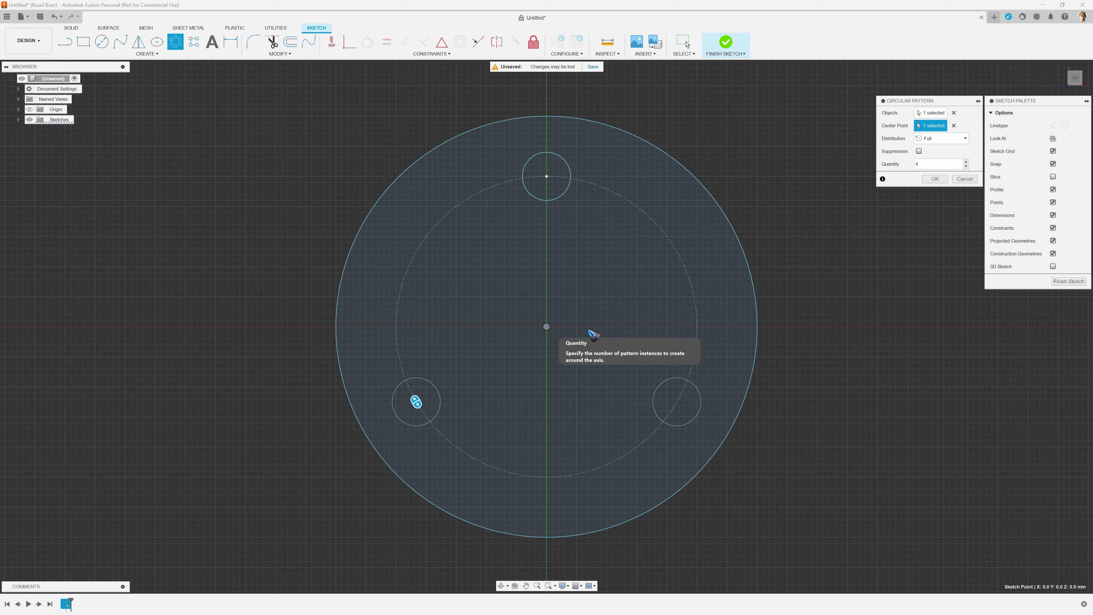
{"action": "type", "text": "4"}
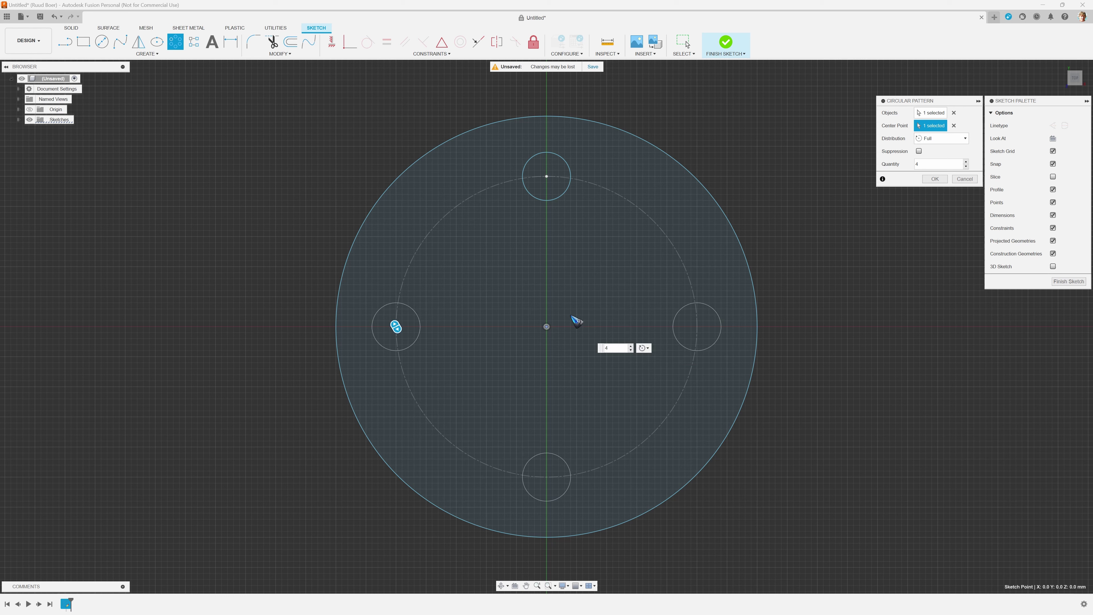
{"action": "left_click", "coordinate": [630, 346]}
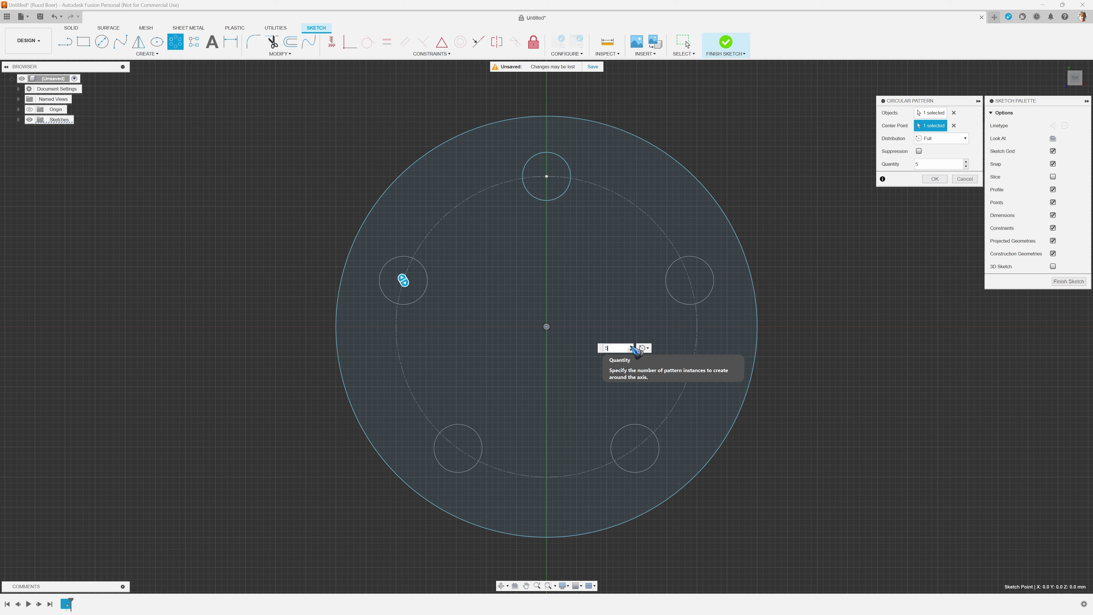
{"action": "left_click", "coordinate": [631, 346]}
{"action": "left_click", "coordinate": [631, 346]}
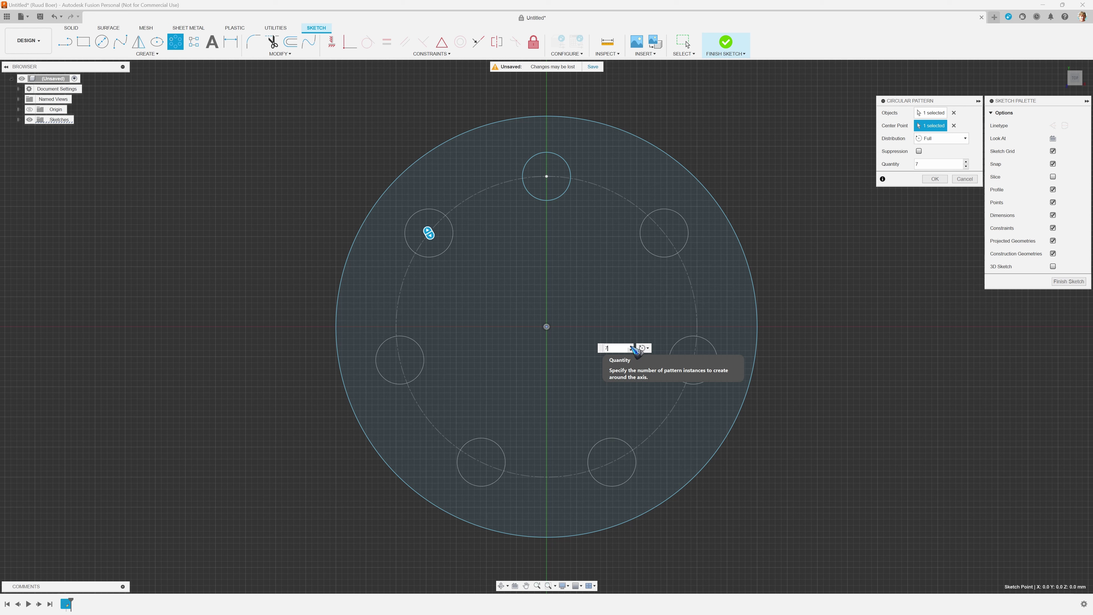
{"action": "left_click", "coordinate": [631, 346]}
{"action": "left_click", "coordinate": [631, 346]}
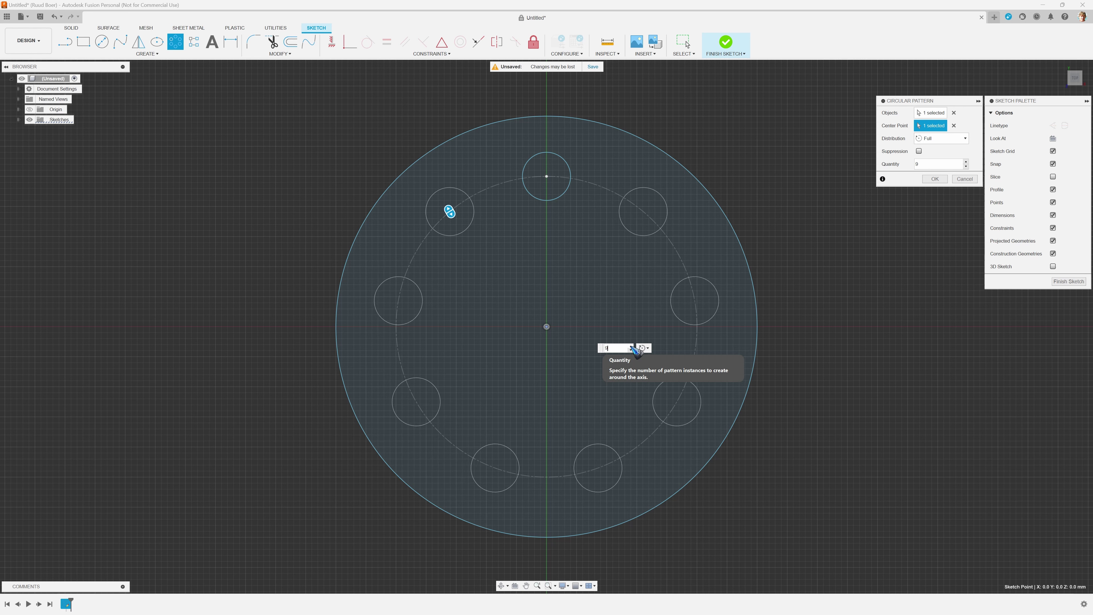
{"action": "left_click", "coordinate": [632, 346]}
{"action": "left_click", "coordinate": [631, 346]}
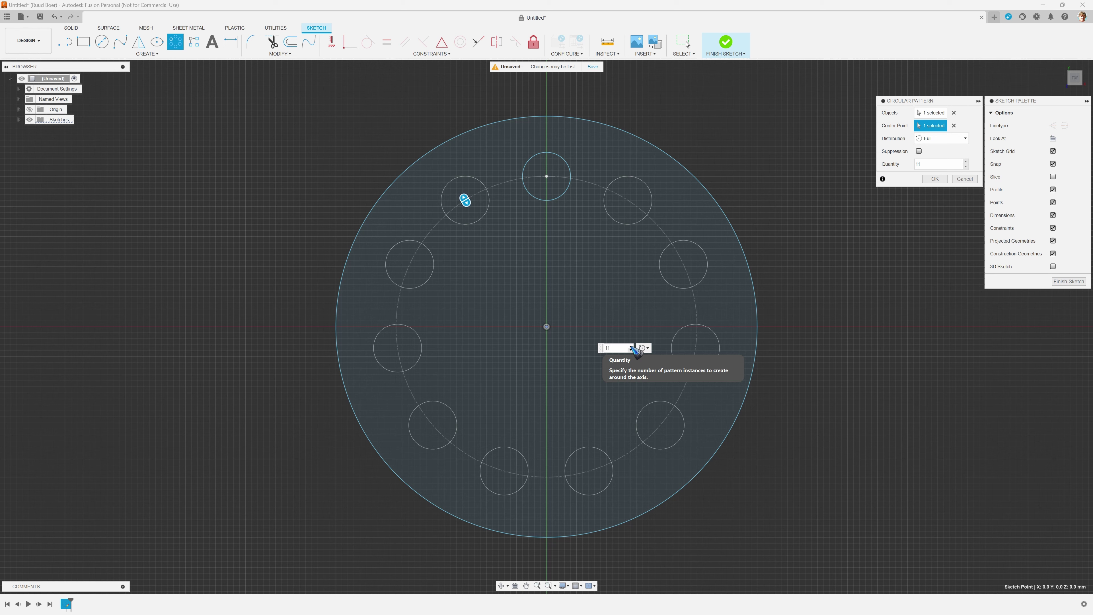
{"action": "left_click", "coordinate": [631, 346]}
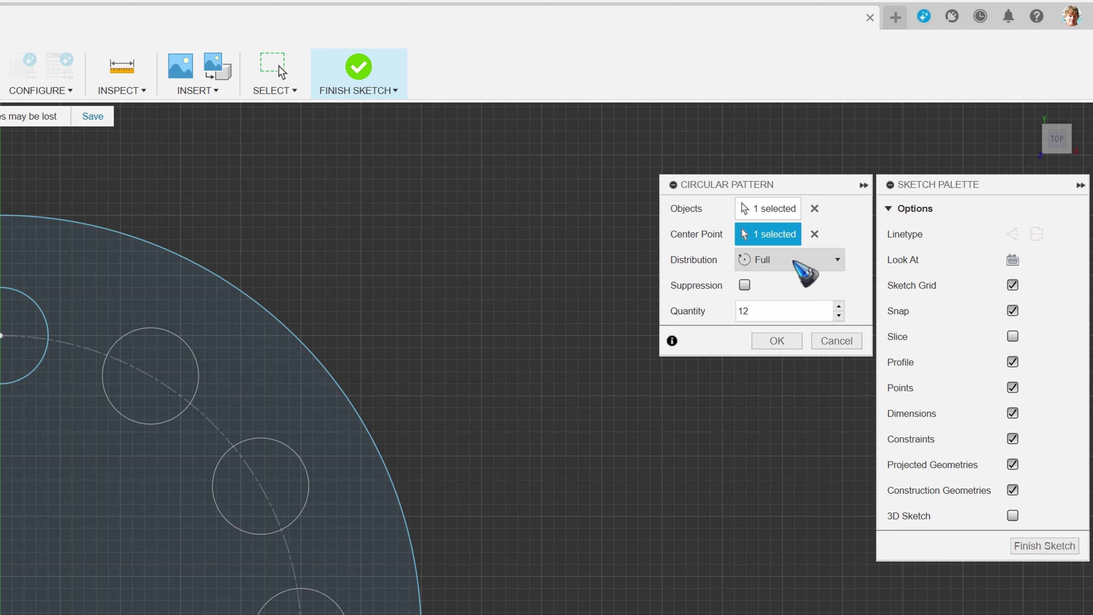
Switch the pattern to Partial distribution with a 120-degree angle and commit it
{"action": "left_click", "coordinate": [800, 260]}
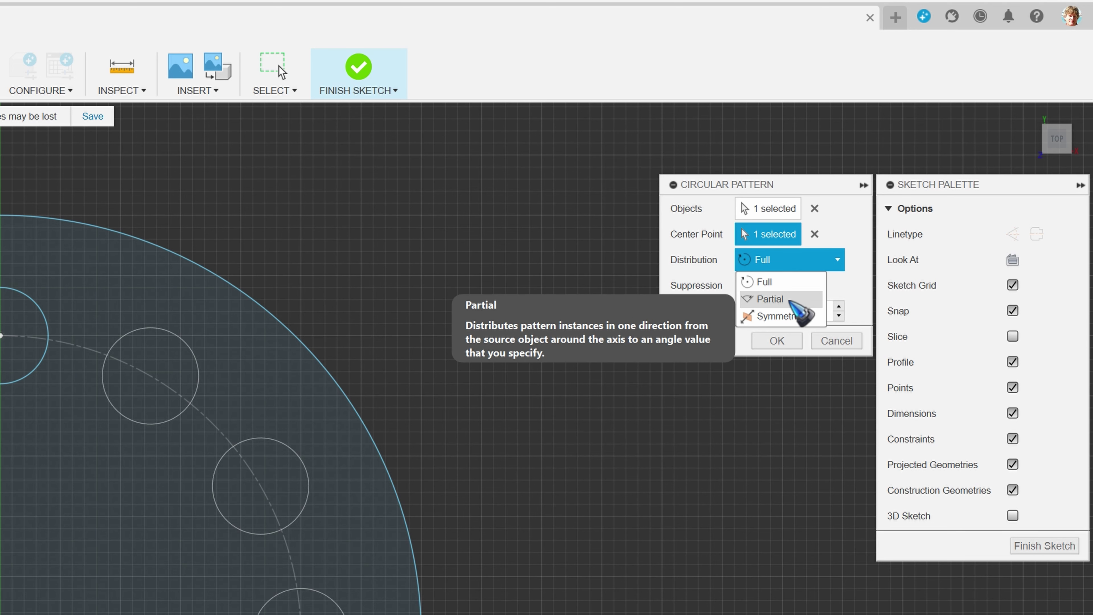
{"action": "left_click", "coordinate": [791, 301]}
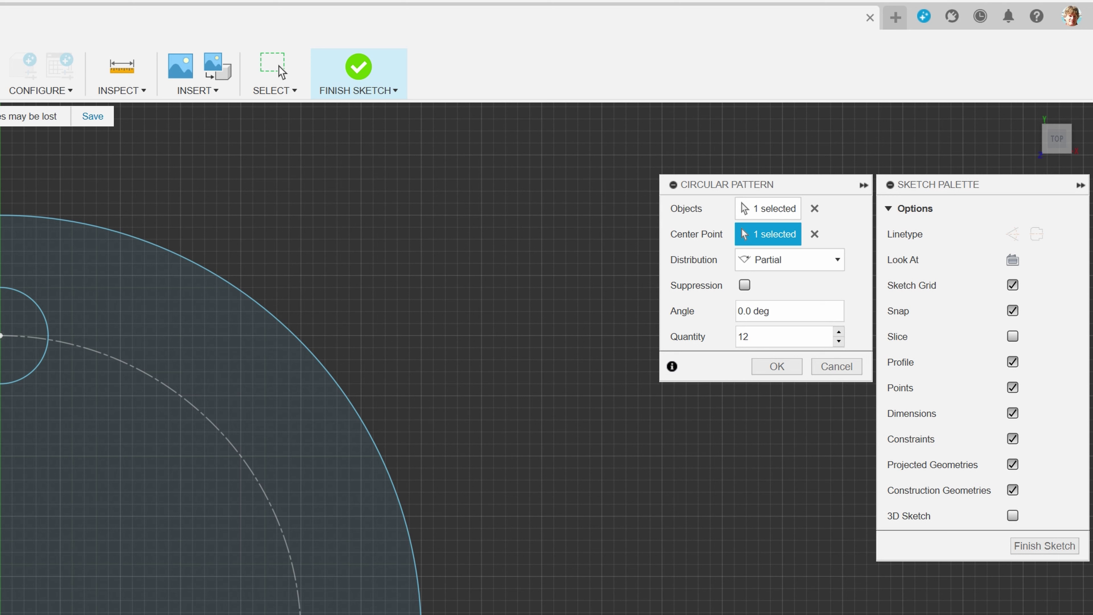
{"action": "left_click", "coordinate": [737, 312]}
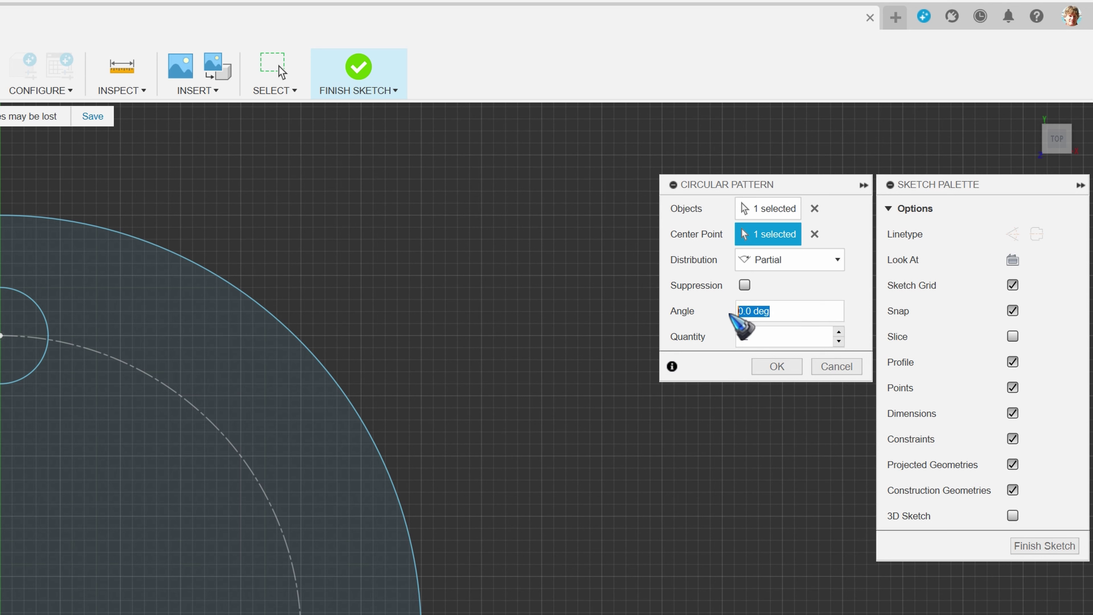
{"action": "type", "text": "120"}
{"action": "key", "text": "Return"}
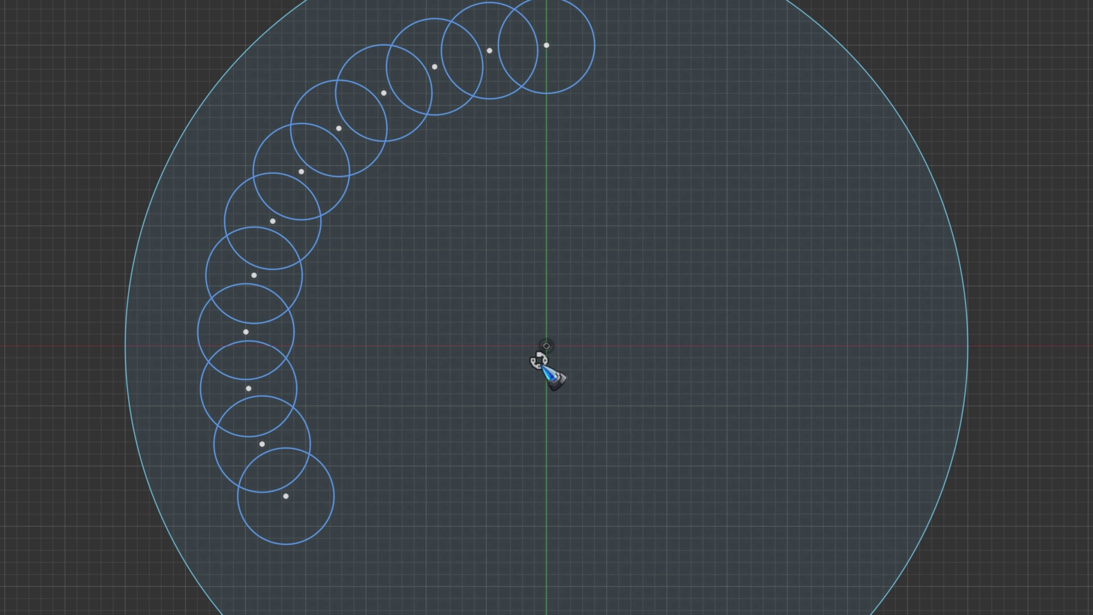
Edit the circular pattern, lowering its quantity from 12 to 4, and confirm with OK
{"action": "right_click", "coordinate": [540, 364]}
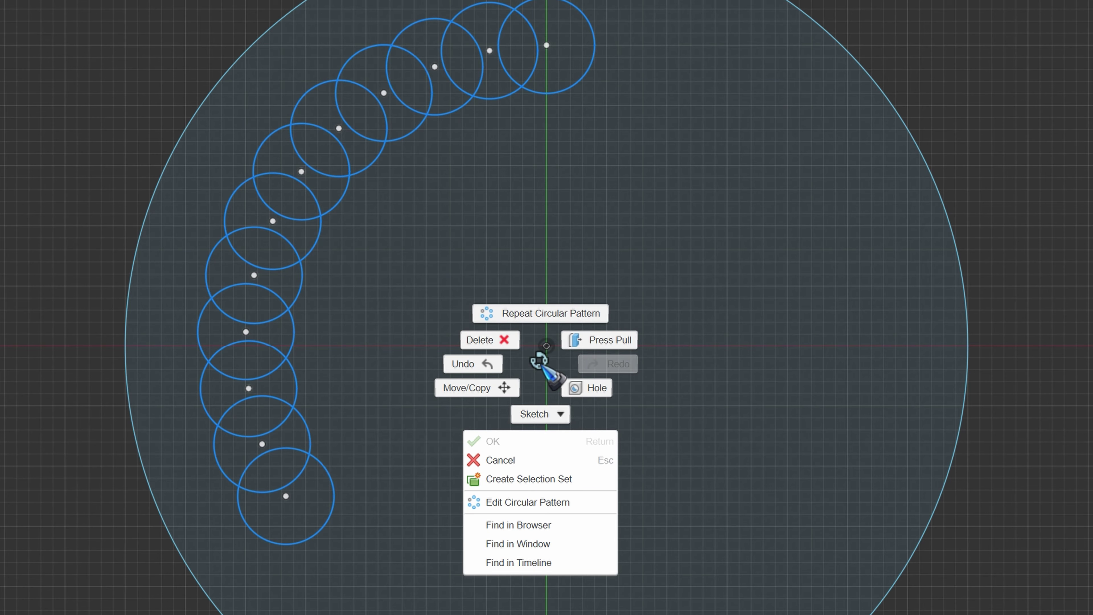
{"action": "left_click", "coordinate": [552, 503]}
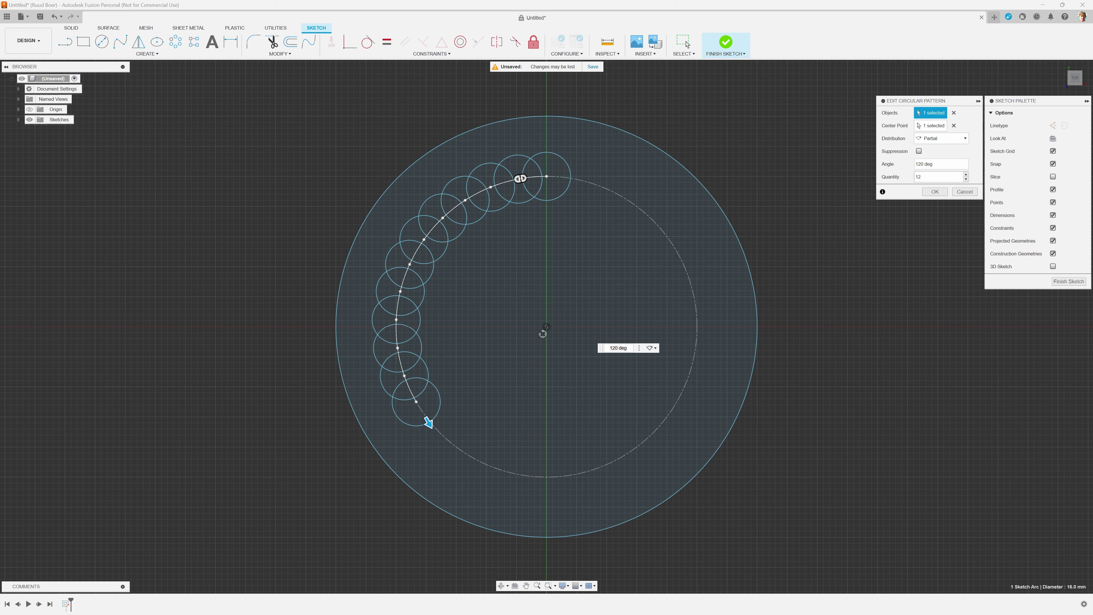
{"action": "left_click", "coordinate": [966, 179]}
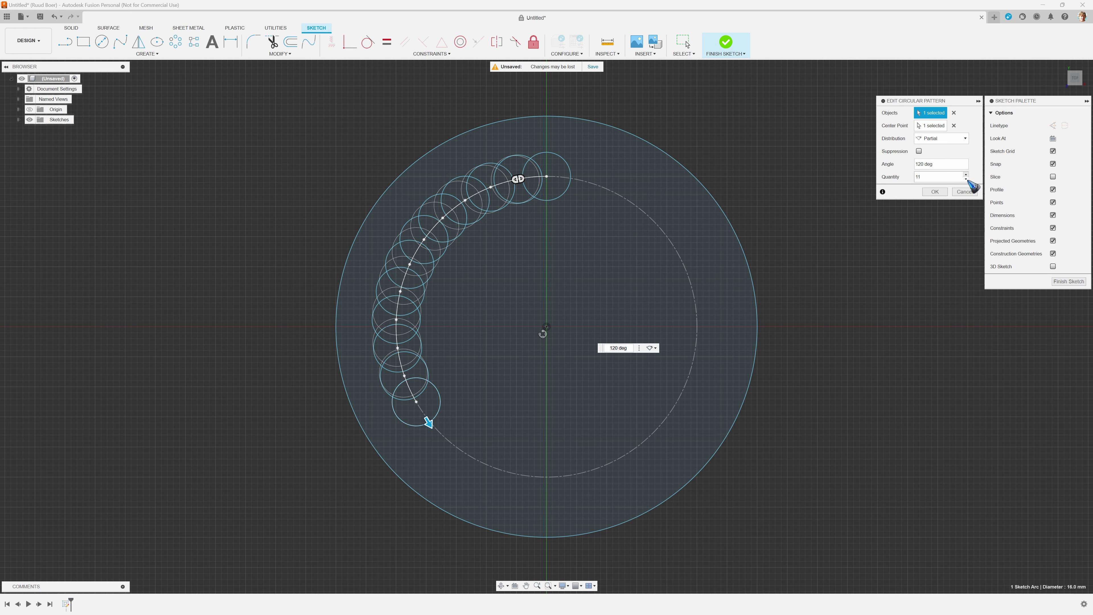
{"action": "left_click", "coordinate": [966, 179]}
{"action": "left_click", "coordinate": [967, 180]}
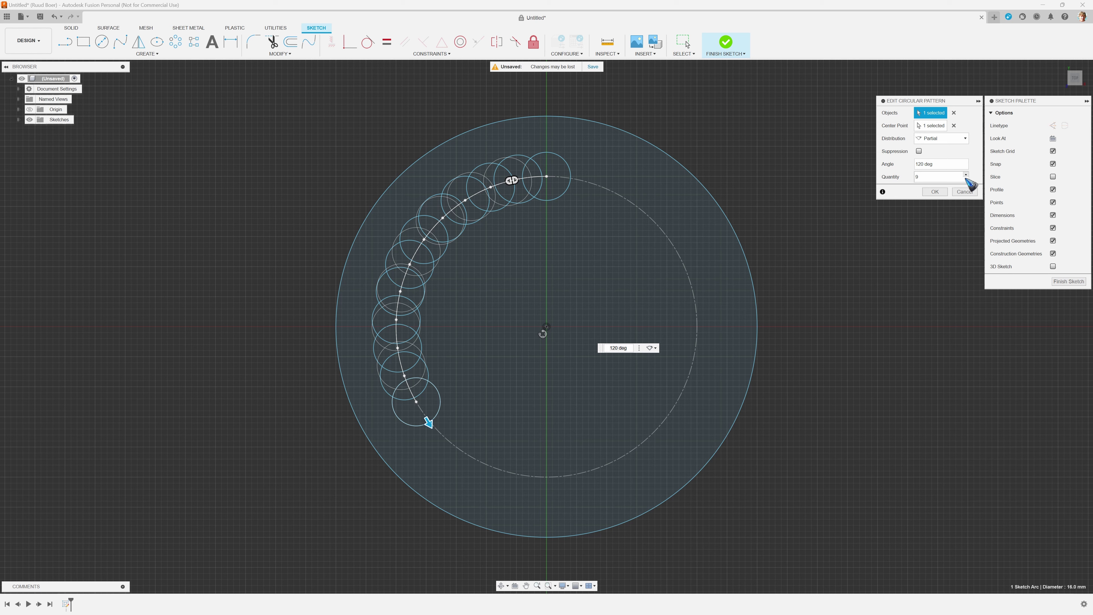
{"action": "left_click", "coordinate": [967, 180]}
{"action": "left_click", "coordinate": [967, 180]}
{"action": "left_click", "coordinate": [967, 179]}
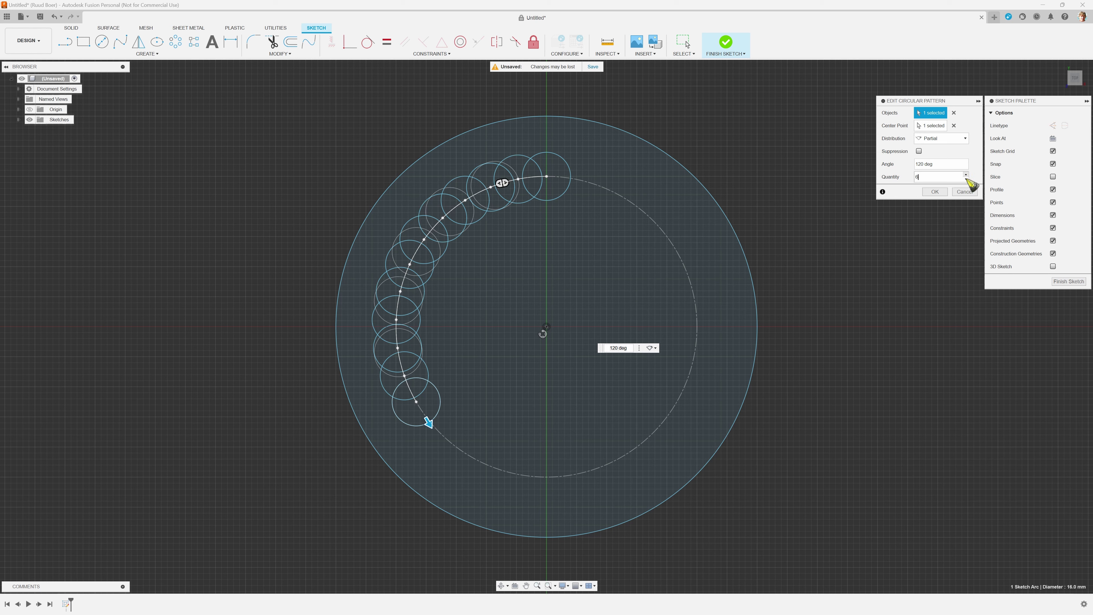
{"action": "left_click", "coordinate": [966, 180]}
{"action": "left_click", "coordinate": [967, 180]}
{"action": "left_click", "coordinate": [935, 192]}
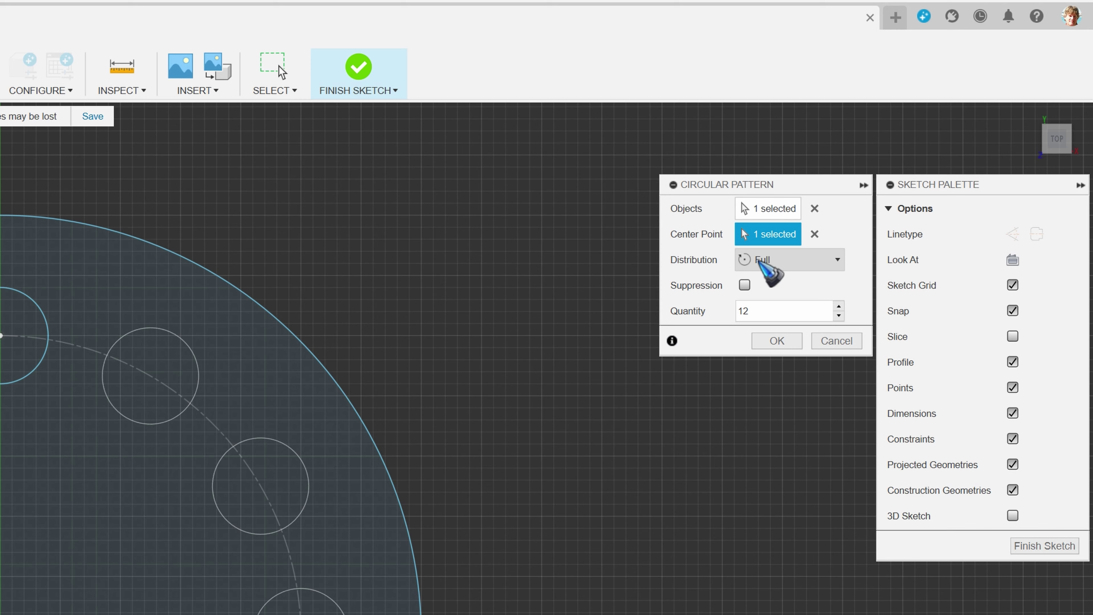
Give the new pattern Symmetric distribution and settle its quantity at 7
{"action": "left_click", "coordinate": [796, 260]}
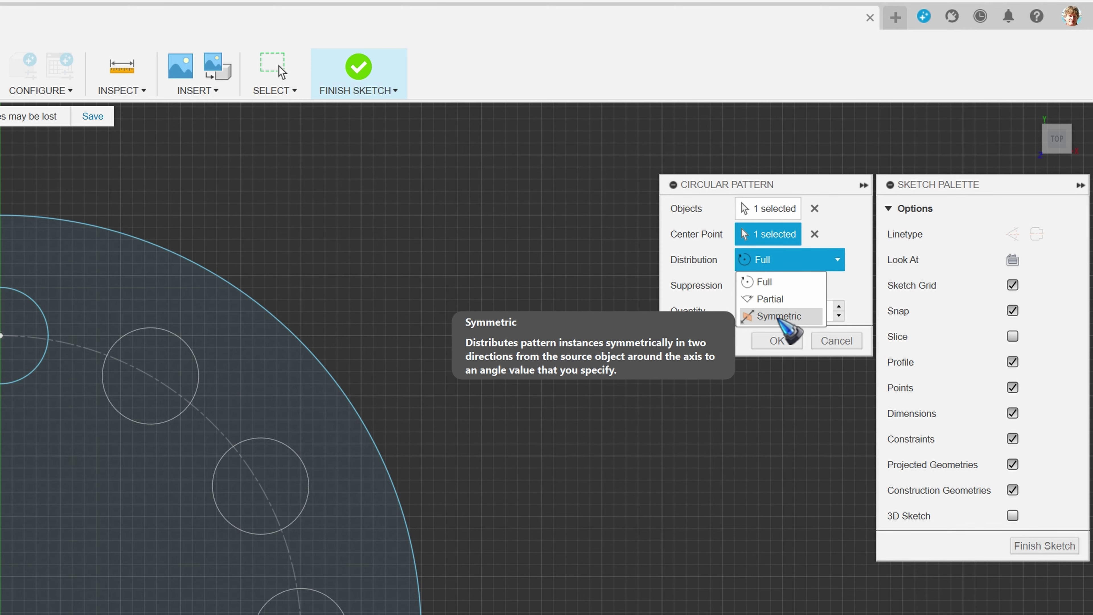
{"action": "left_click", "coordinate": [782, 318]}
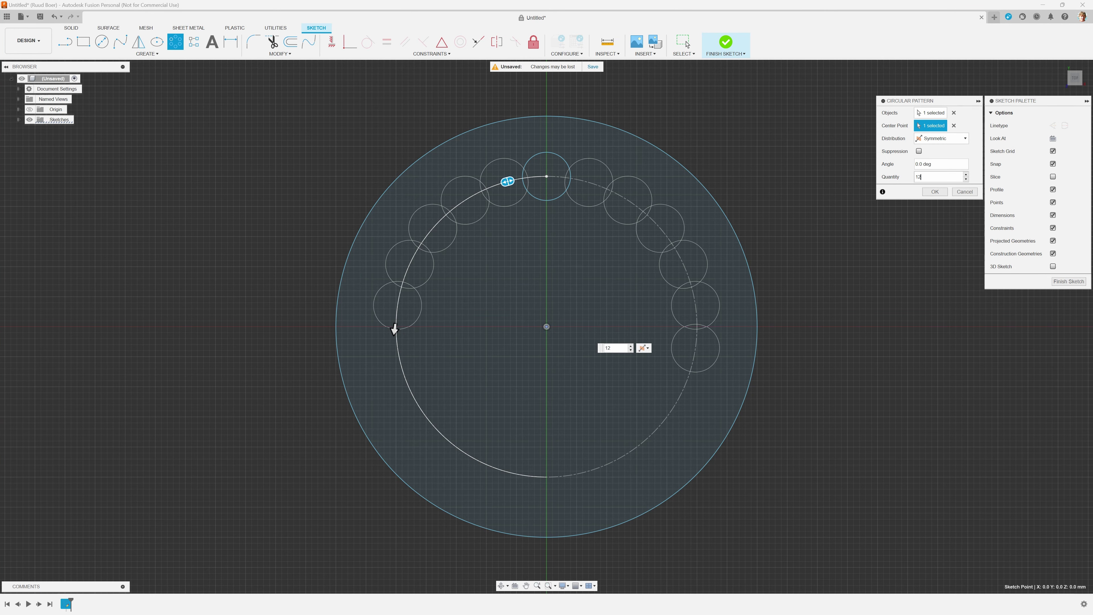
{"action": "left_click", "coordinate": [966, 179]}
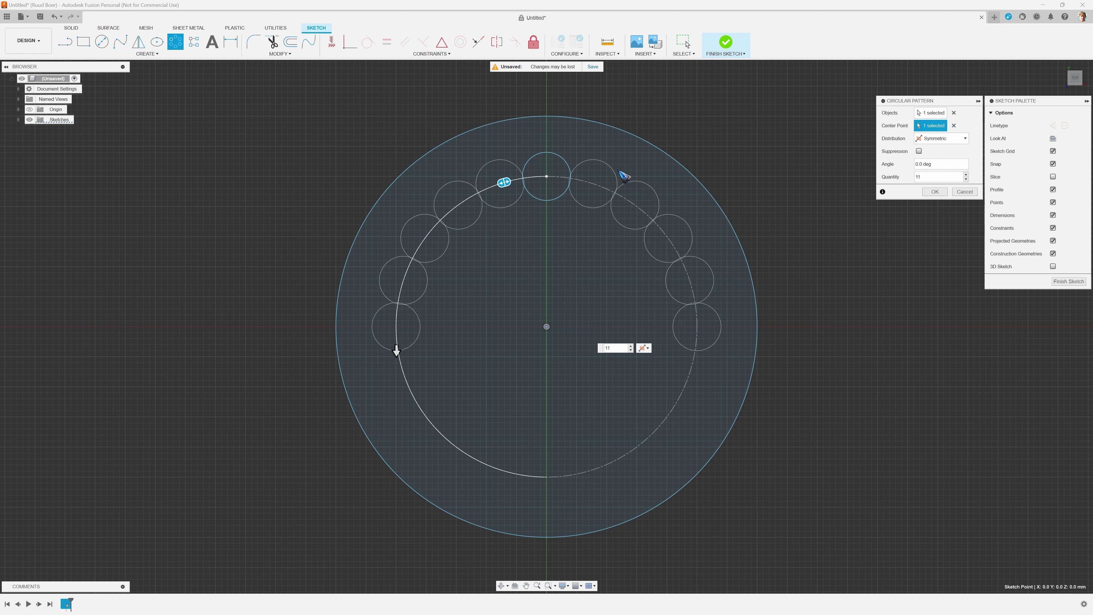
{"action": "left_click", "coordinate": [967, 179]}
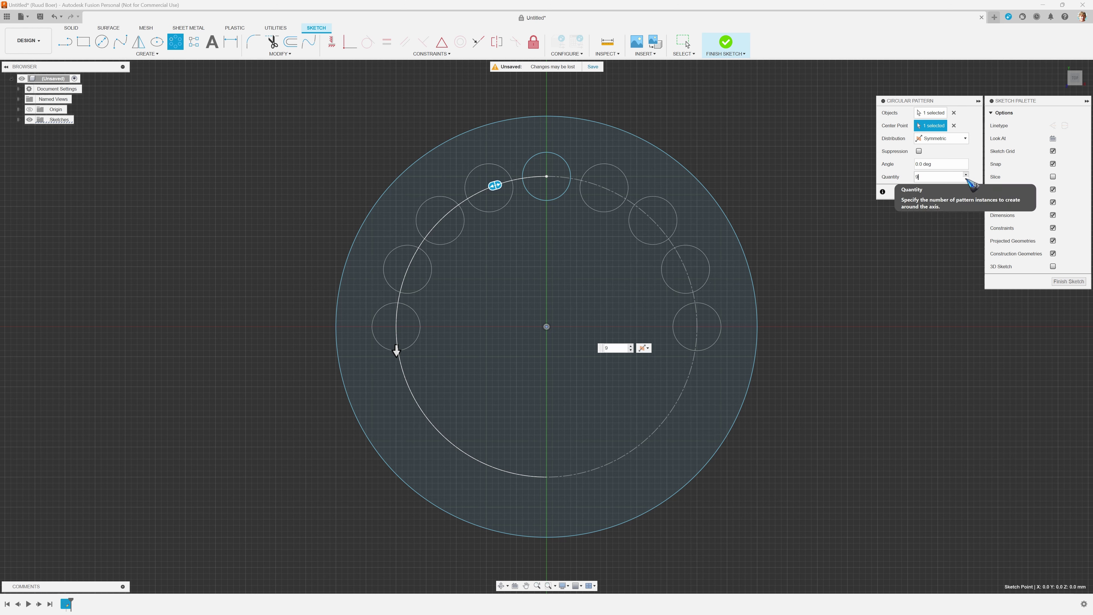
{"action": "left_click", "coordinate": [966, 179]}
{"action": "left_click", "coordinate": [967, 179]}
{"action": "left_click", "coordinate": [966, 173]}
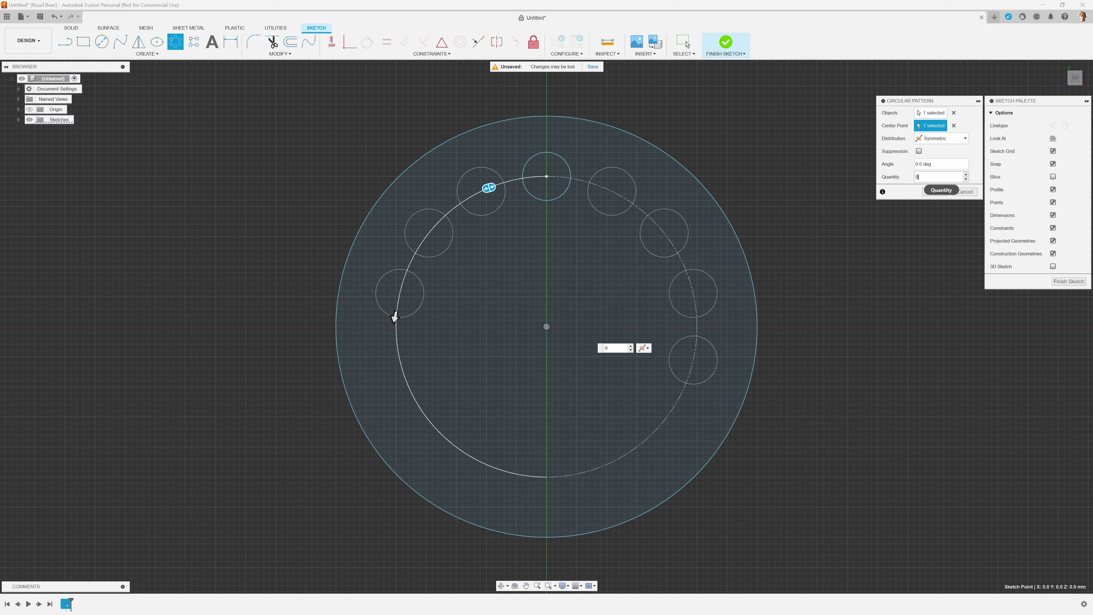
{"action": "left_click", "coordinate": [966, 180]}
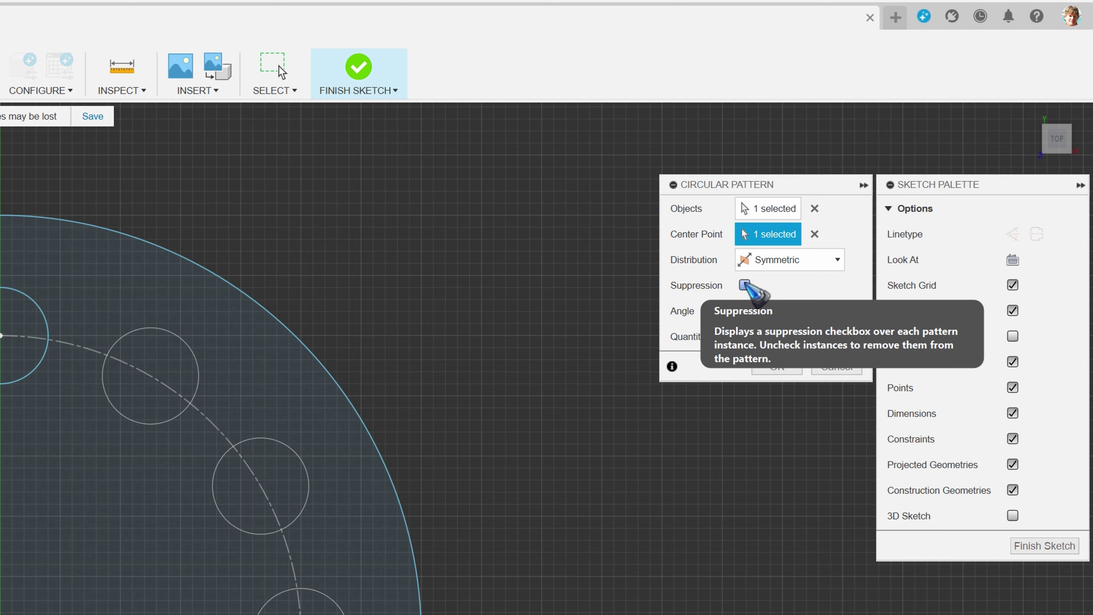
Enable Suppression, remove the second circle on each side, and confirm the five-circle pattern
{"action": "left_click", "coordinate": [744, 285]}
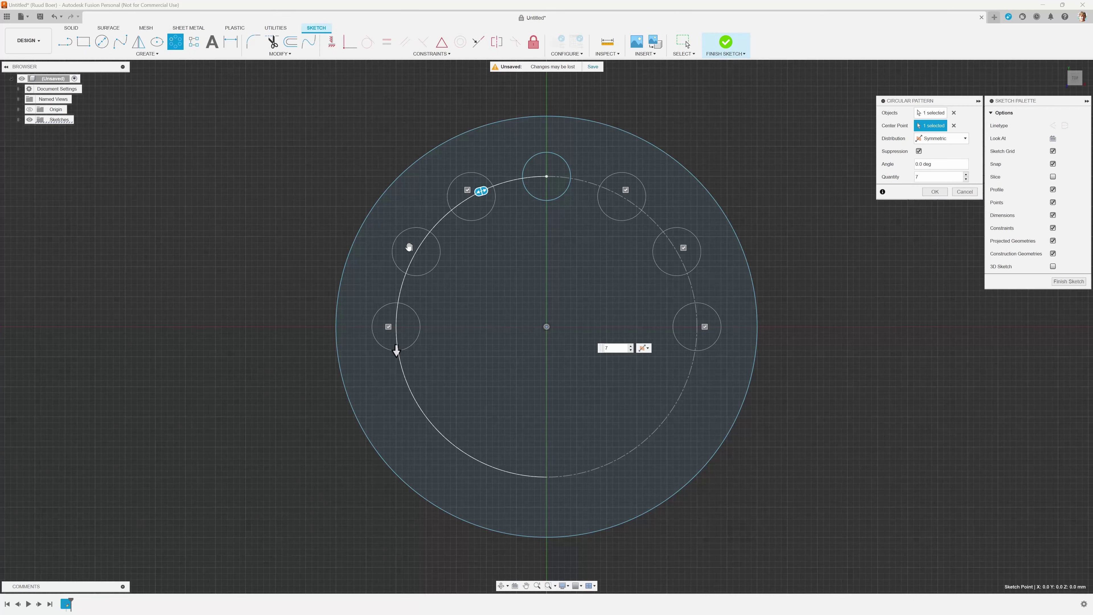
{"action": "left_click", "coordinate": [410, 248]}
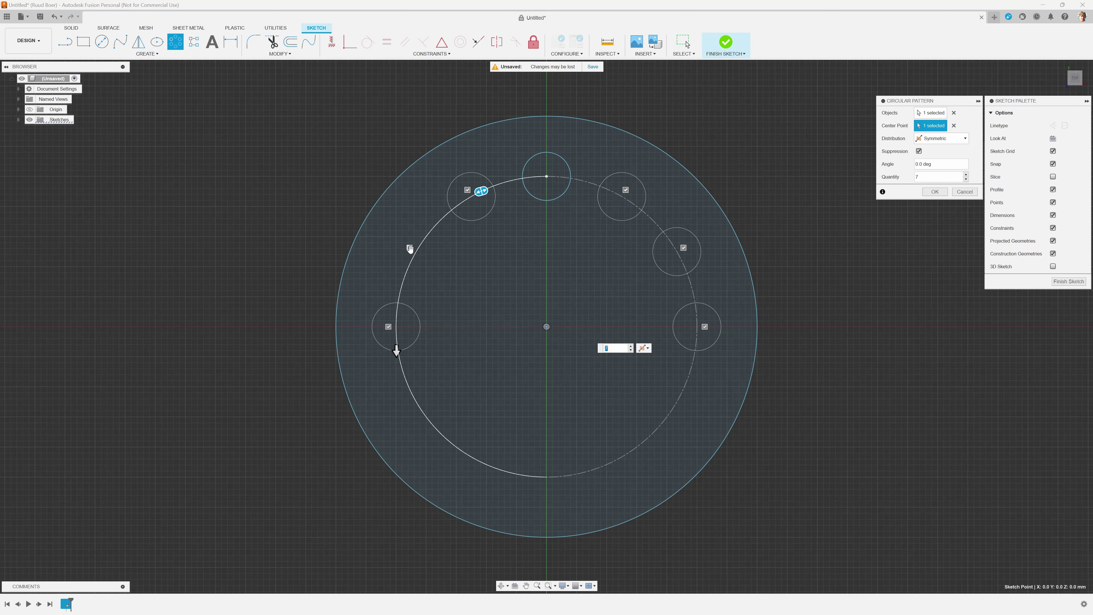
{"action": "left_click", "coordinate": [683, 249]}
{"action": "left_click", "coordinate": [935, 192]}
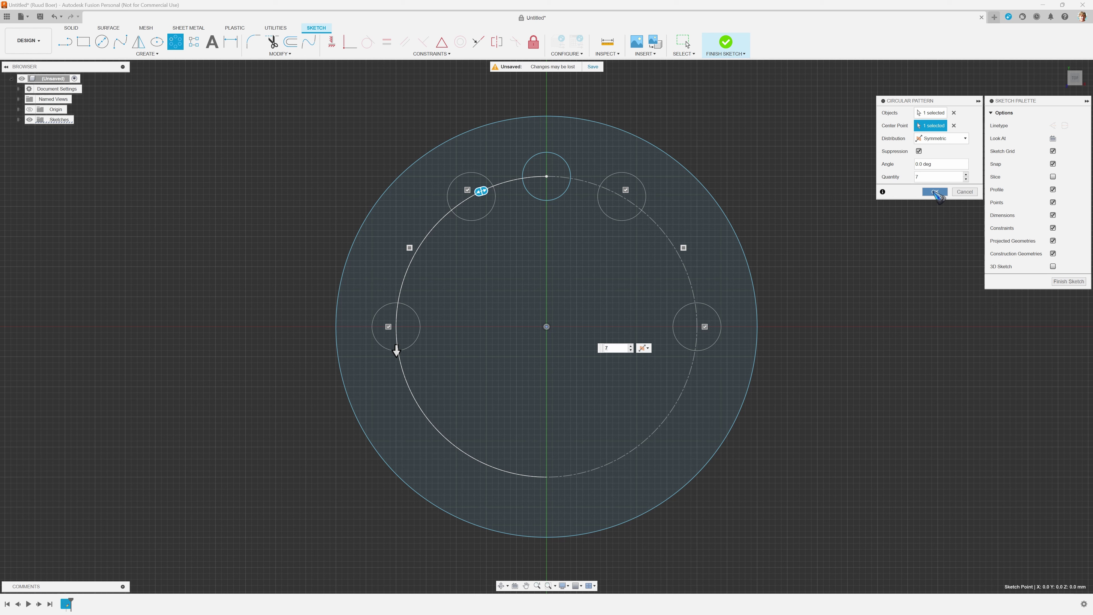